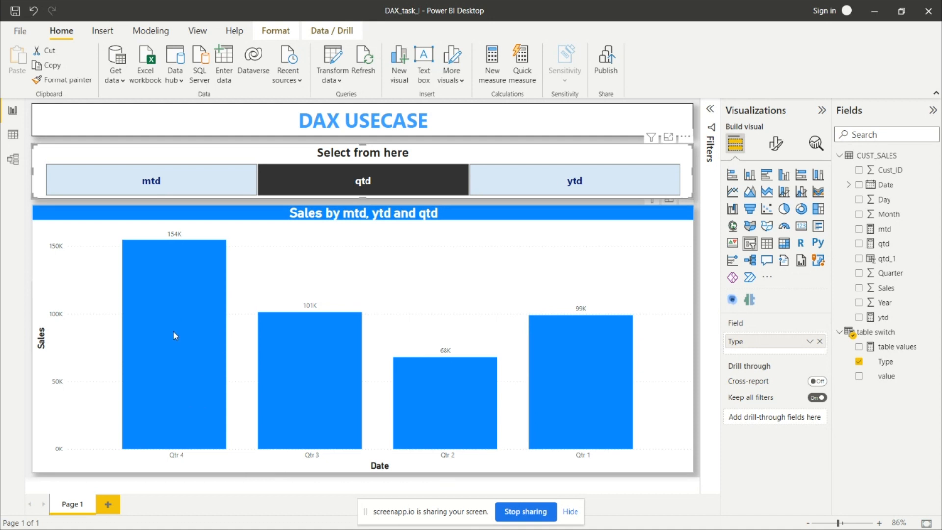
- Inspect the quarterly sales bars, then set the slicer to mtd and ytd in turn and examine the resulting chart values
mouse_move(173, 333)
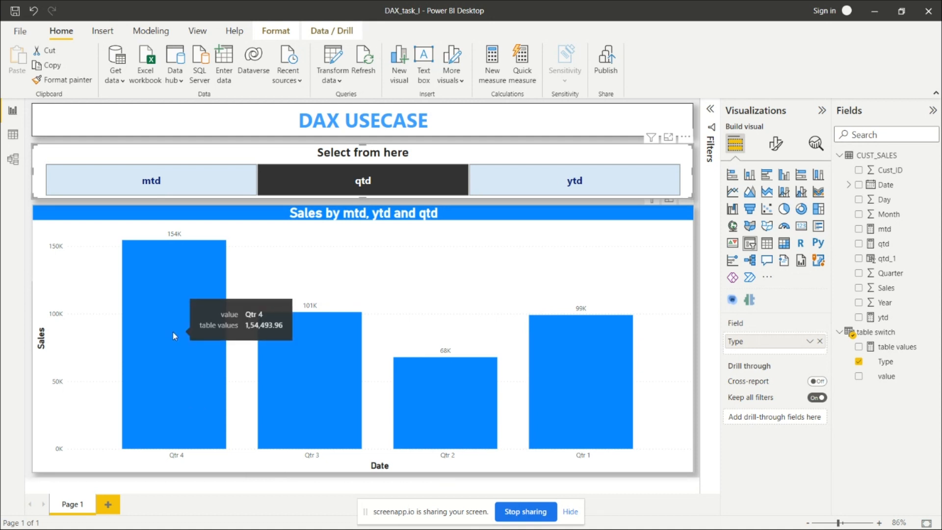
click(173, 181)
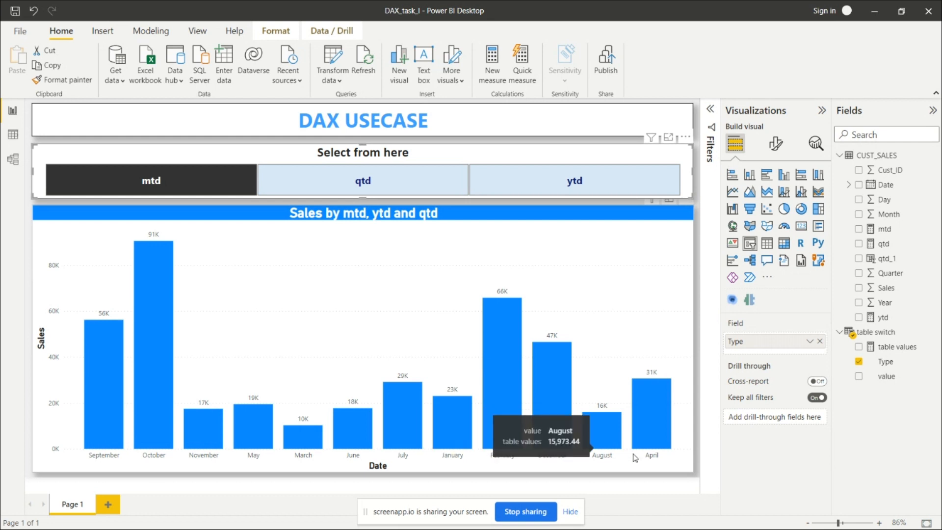
click(575, 181)
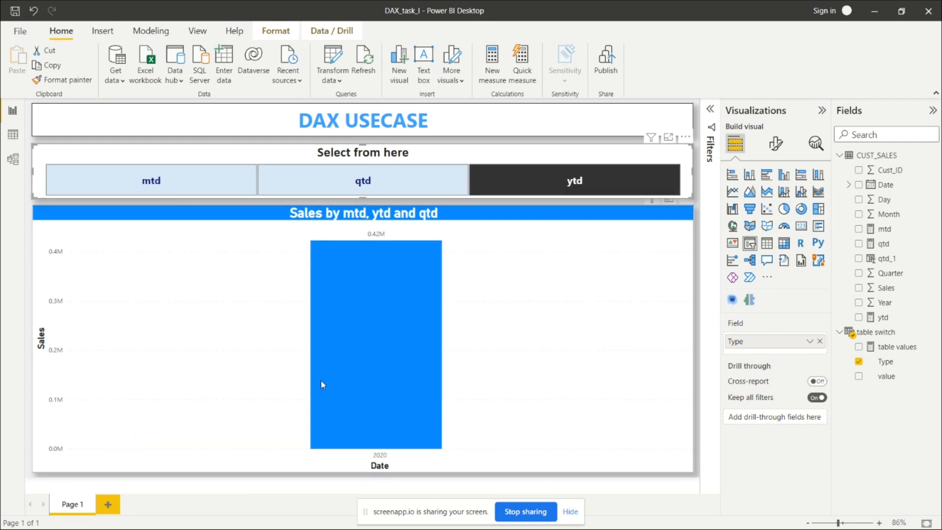
mouse_move(370, 351)
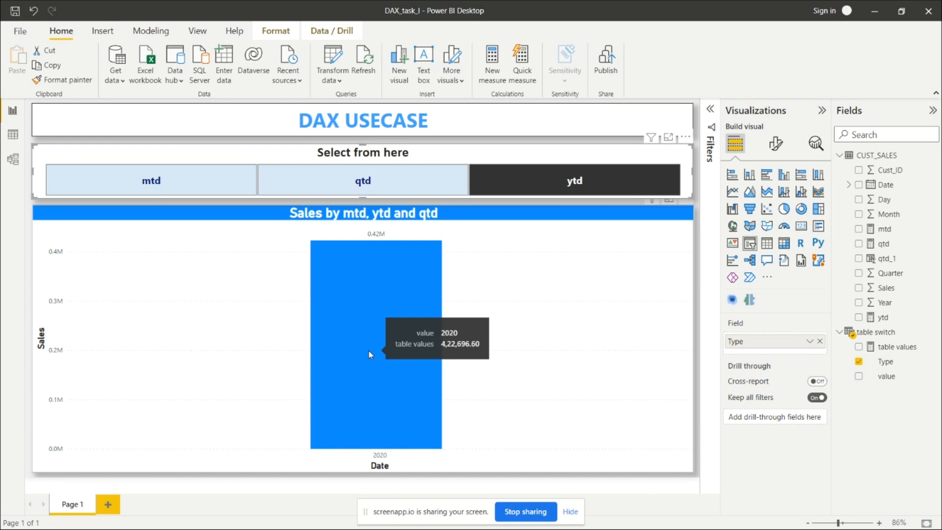
- Examine the CUST_SALES table data column by column: Cust_ID, Sales, Date, Year, Quarter, Month and Day
click(13, 137)
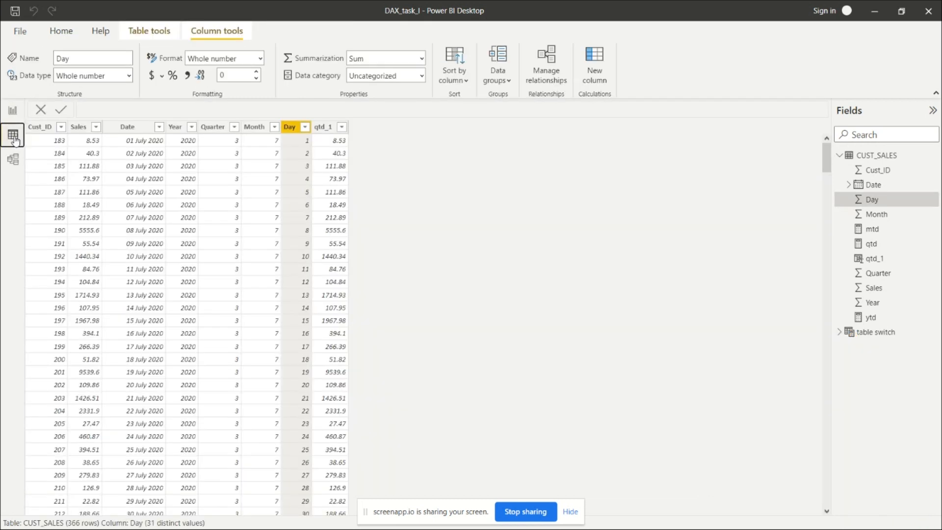
click(41, 128)
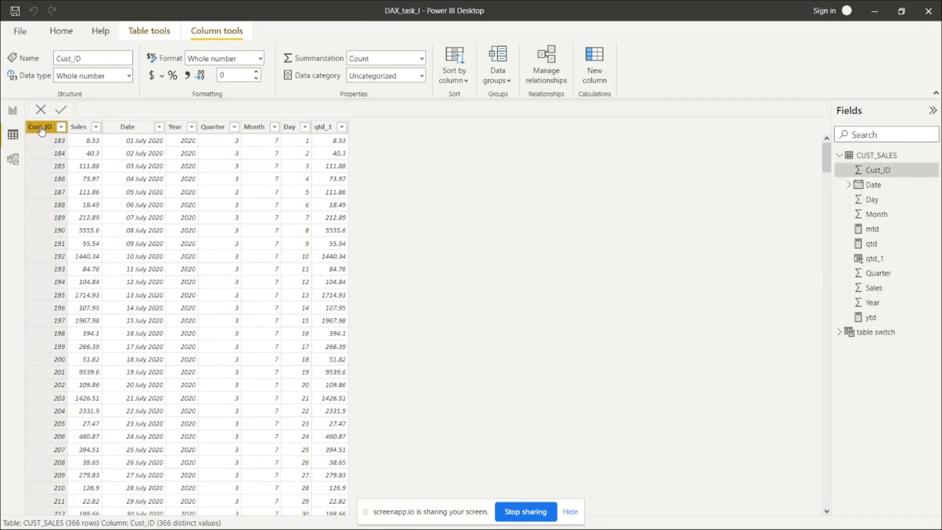
click(79, 130)
click(131, 130)
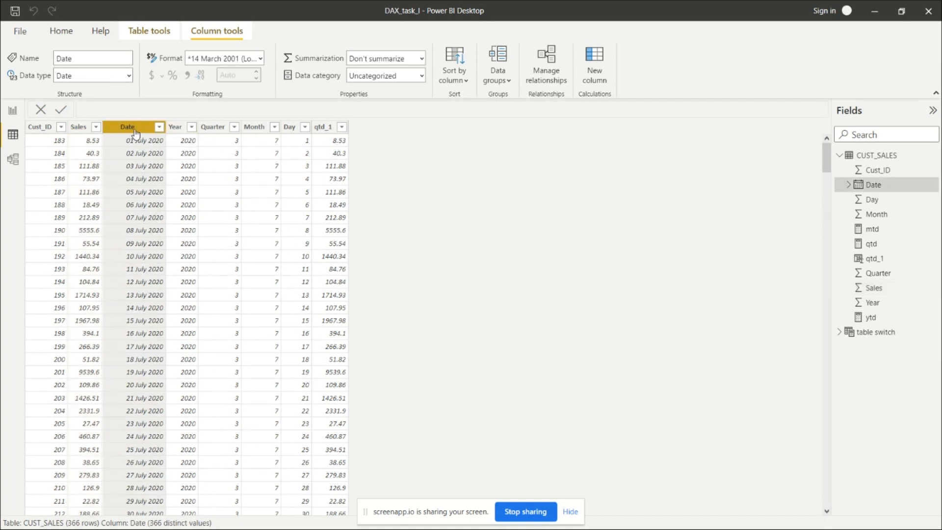
click(177, 128)
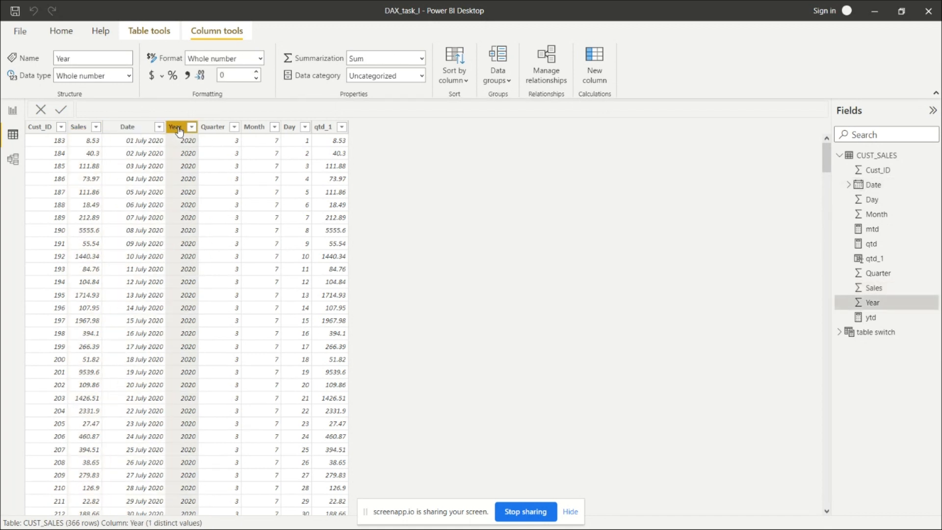
click(212, 128)
click(257, 128)
click(288, 129)
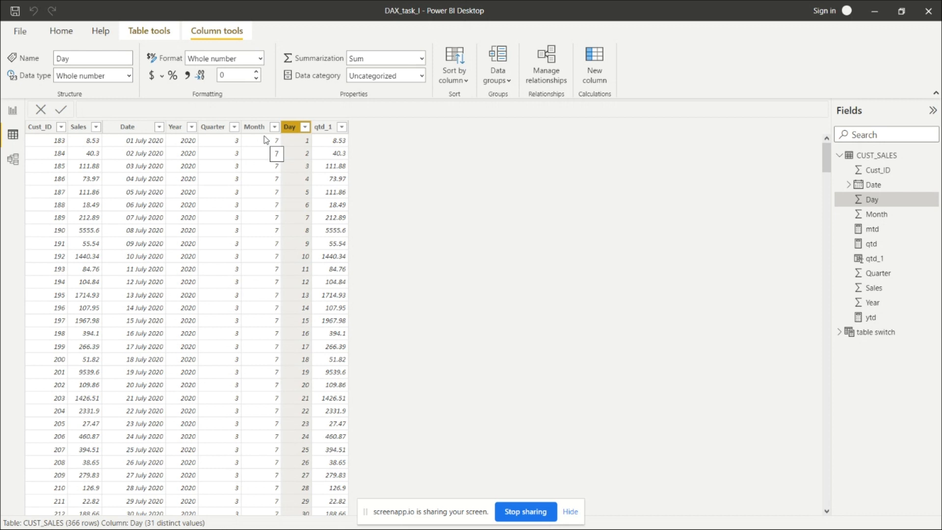
click(177, 129)
click(212, 128)
click(264, 130)
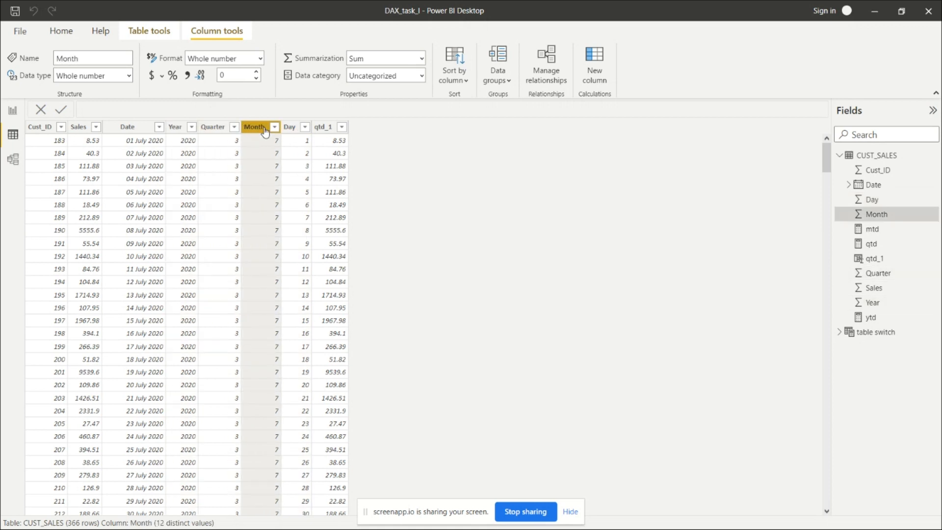
click(288, 128)
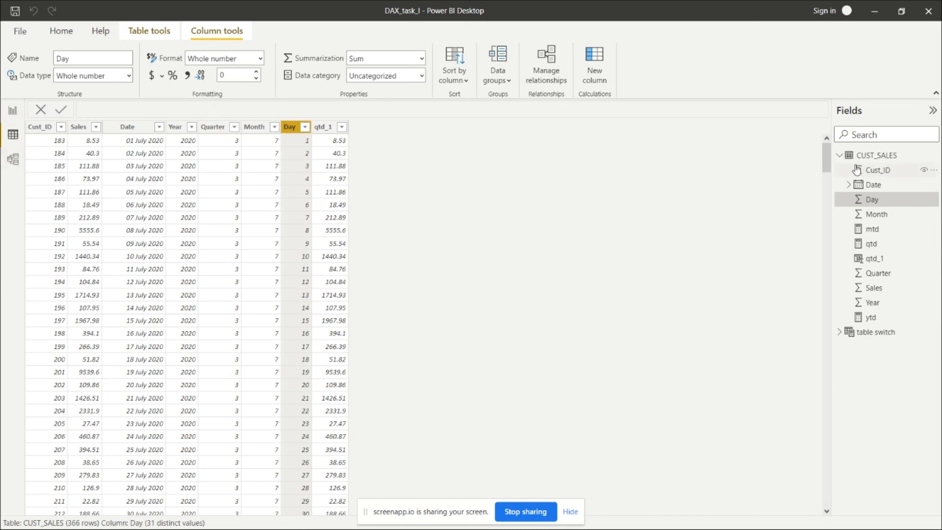
click(840, 156)
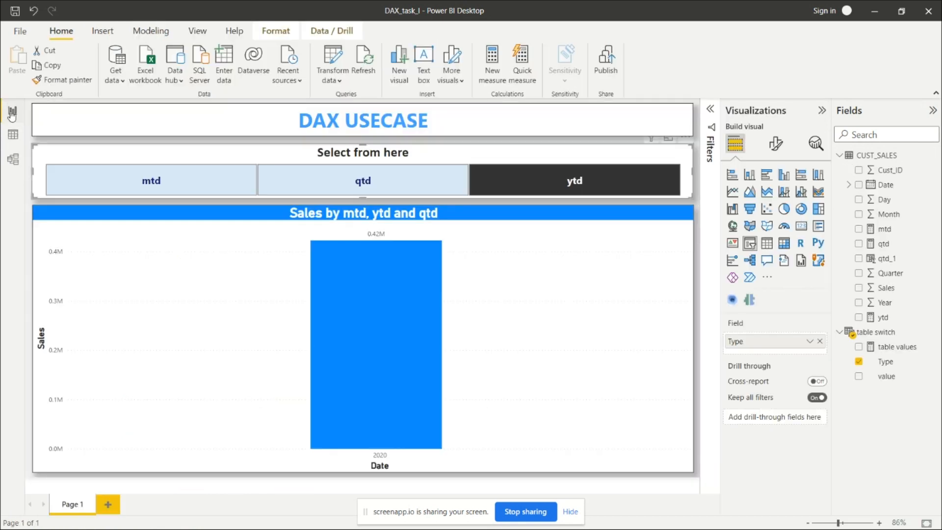
- Return to the report and review the DAX formulas of the mtd and ytd measures, then close the formula
click(12, 111)
click(885, 230)
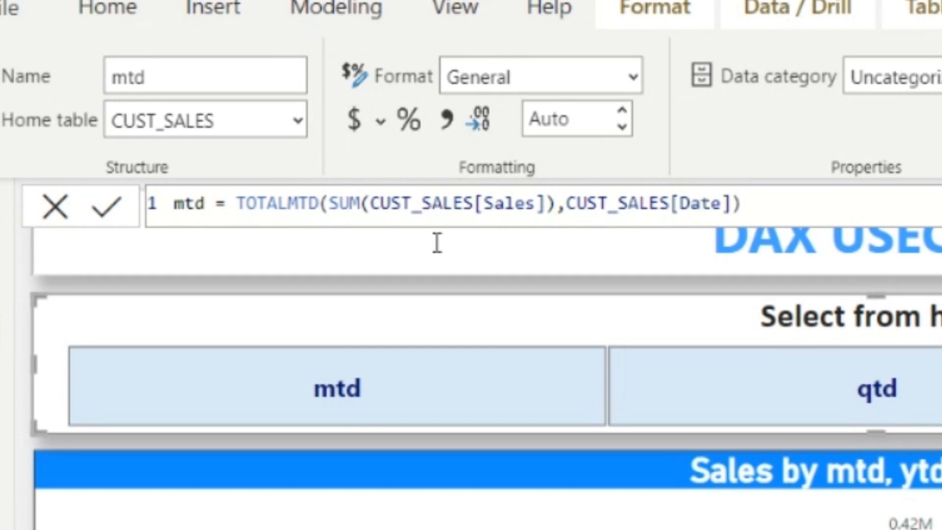
click(849, 200)
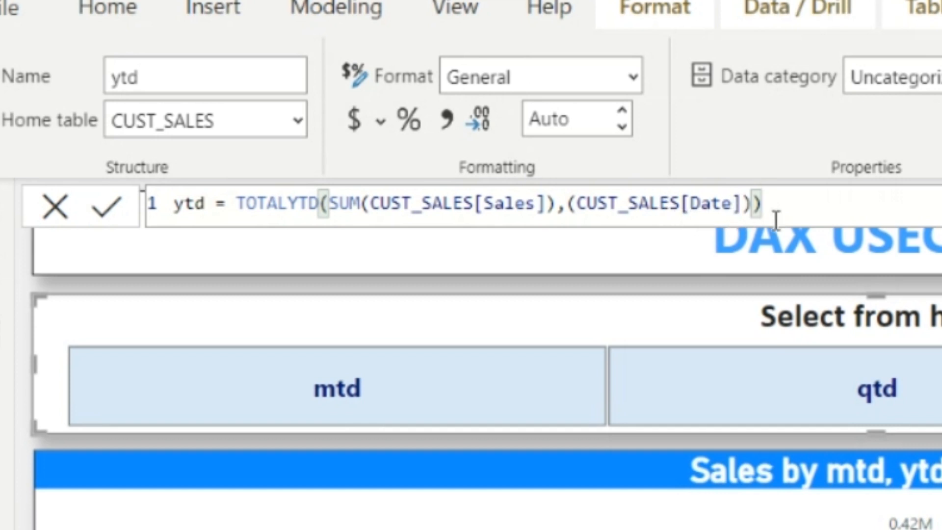
click(107, 211)
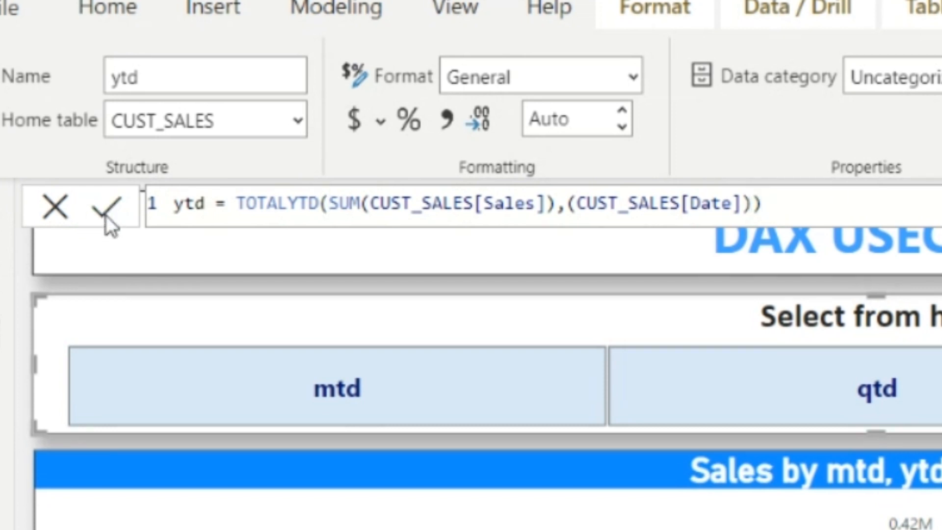
click(54, 208)
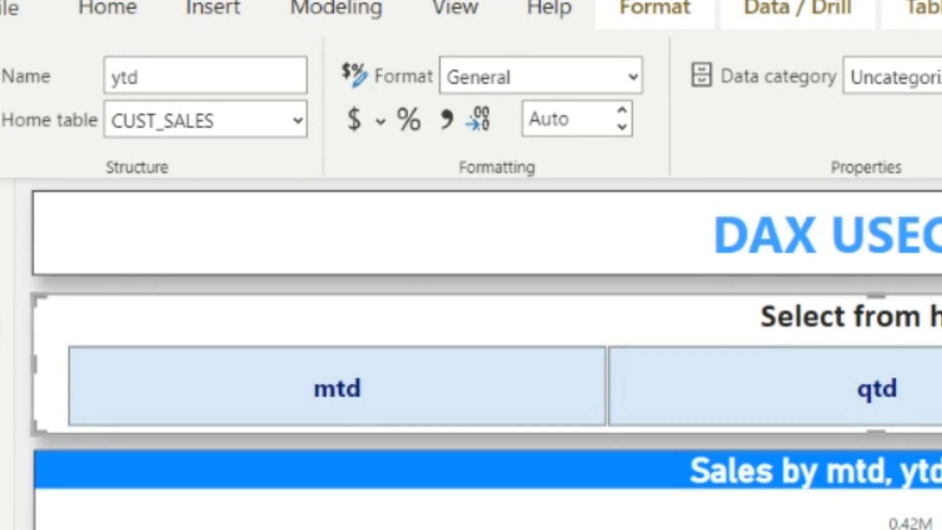
- Examine the table switch formula, going through the Type label, the "ytd" value and the VALUES argument of the yearlist CROSSJOIN
click(323, 283)
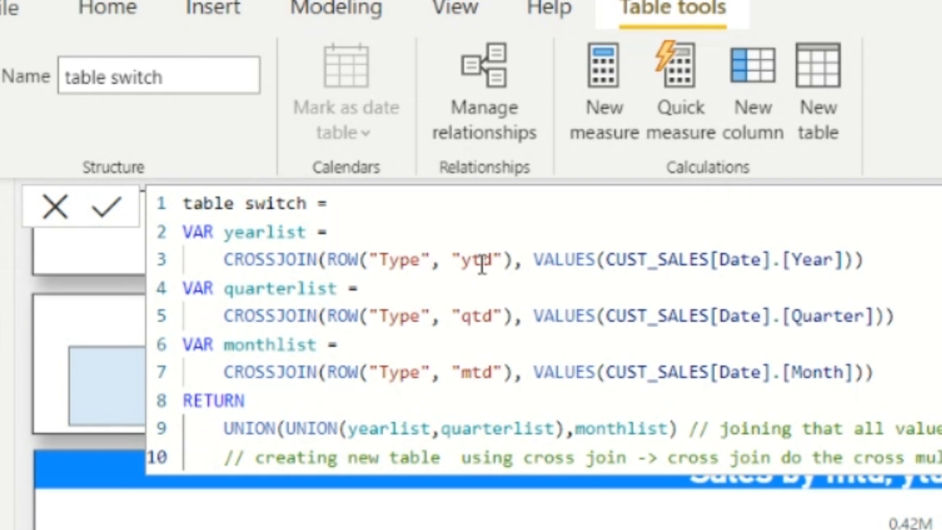
double_click(415, 260)
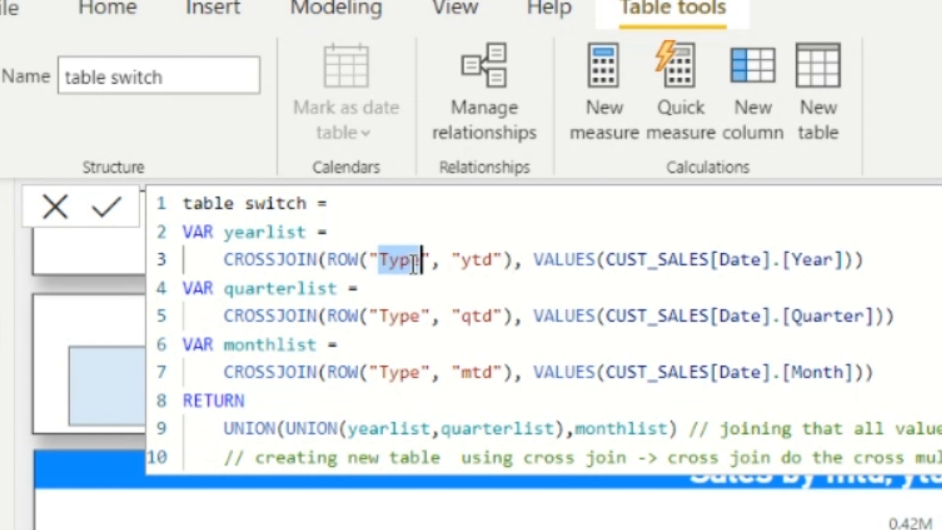
double_click(474, 257)
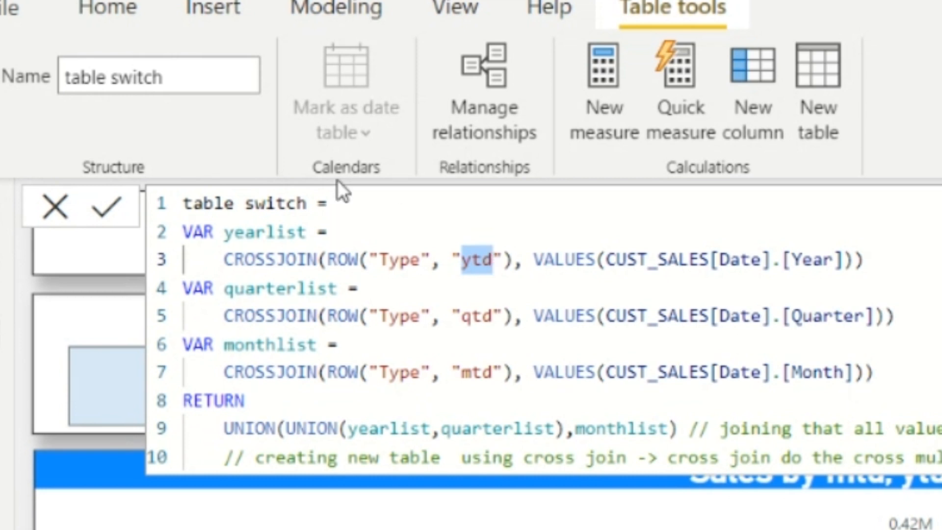
click(514, 260)
click(565, 260)
double_click(566, 259)
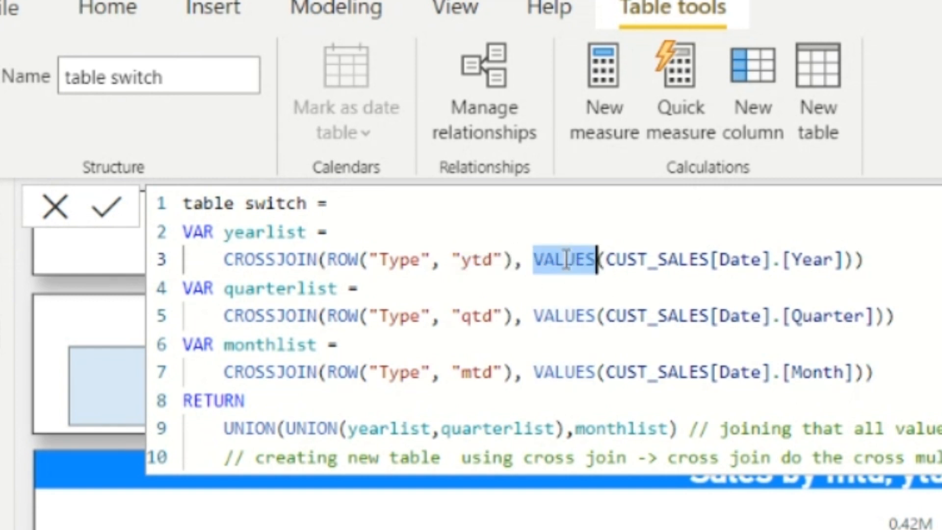
double_click(697, 261)
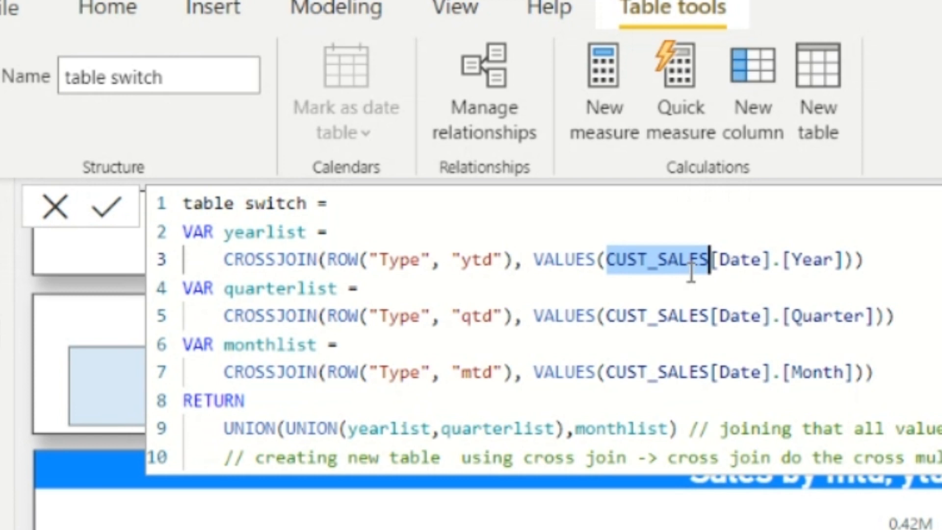
click(775, 265)
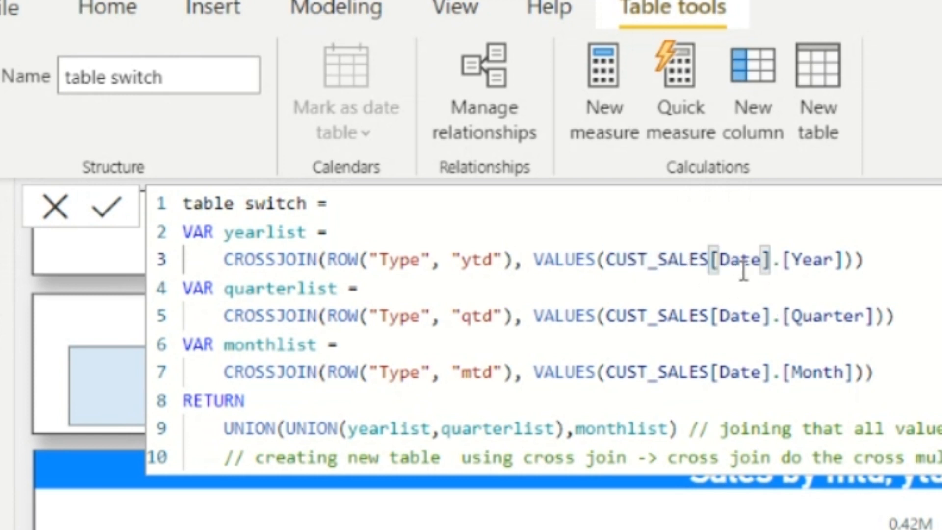
click(863, 259)
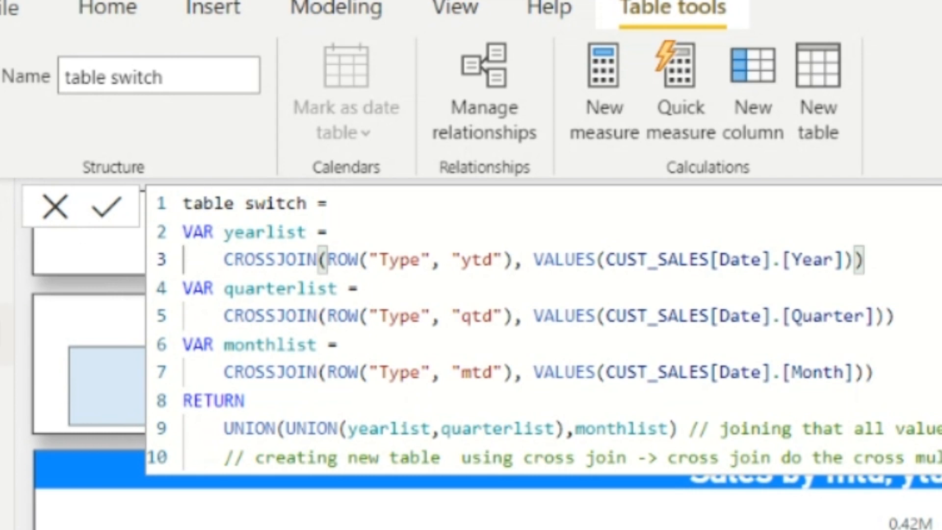
- View the data of the table switch table and inspect its Type and value columns
click(1, 272)
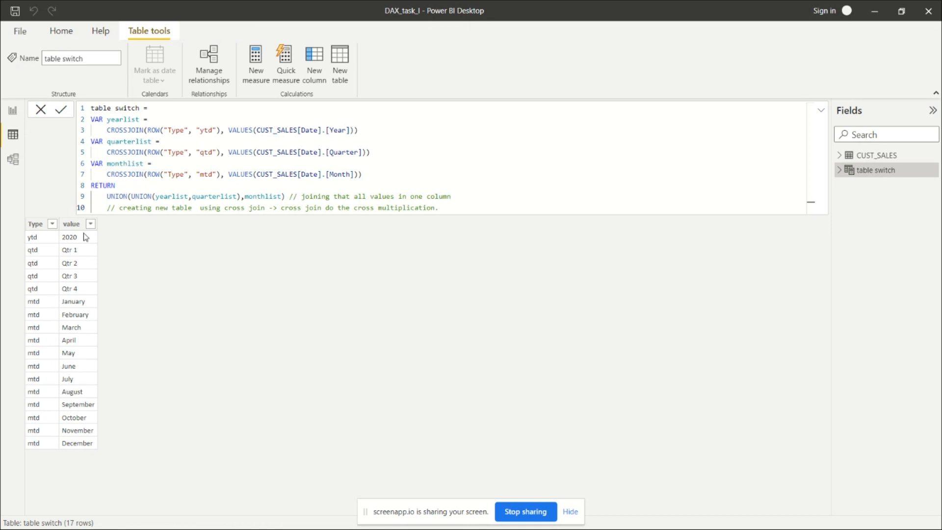
click(36, 225)
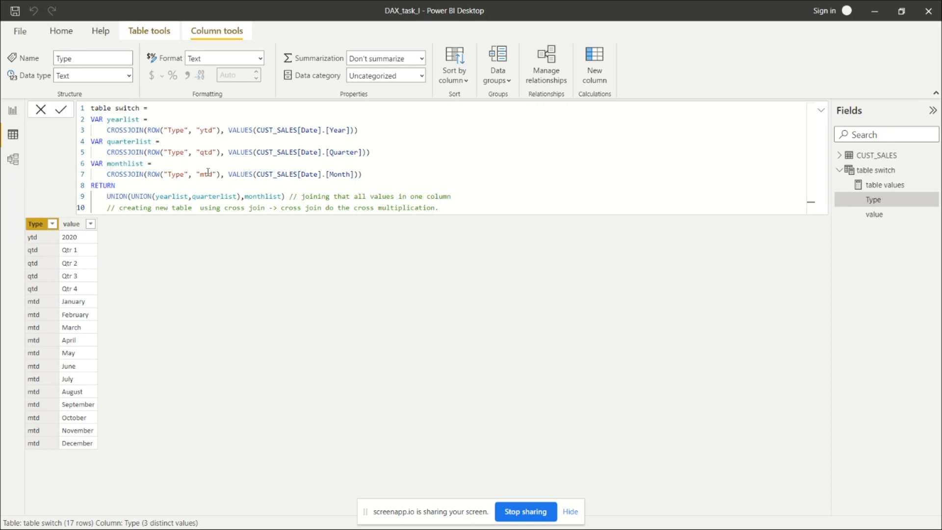
click(69, 227)
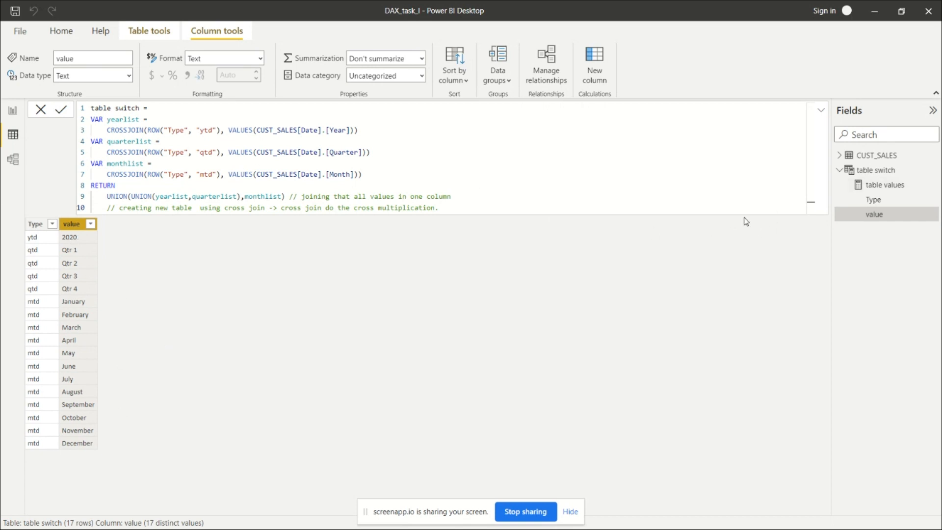
- Examine the table values measure, comparing the TREATAS arguments for Year, Quarter and Month in its ytd, qtd and mtd branches
click(884, 187)
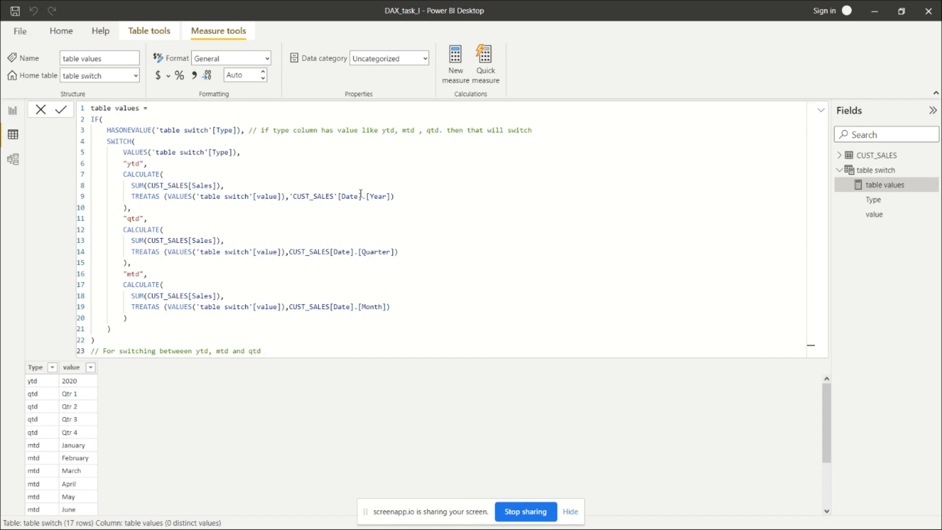
drag(301, 197, 326, 197)
drag(201, 197, 246, 197)
click(221, 219)
drag(256, 197, 278, 197)
double_click(379, 196)
click(406, 200)
click(372, 252)
double_click(372, 252)
double_click(378, 197)
double_click(381, 307)
click(432, 312)
click(140, 338)
- Return to the report page and inspect the DAX USECASE title box and the field used by the slicer
click(9, 111)
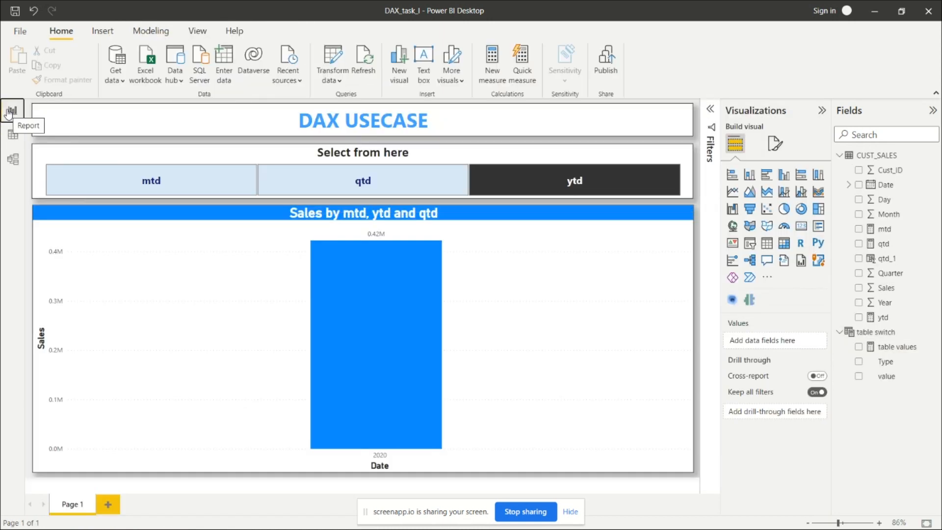
click(185, 130)
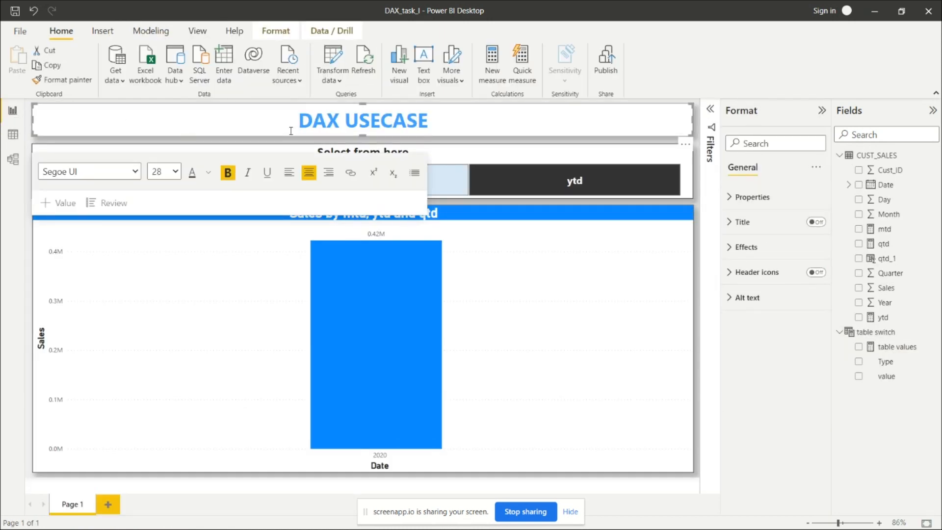
click(504, 141)
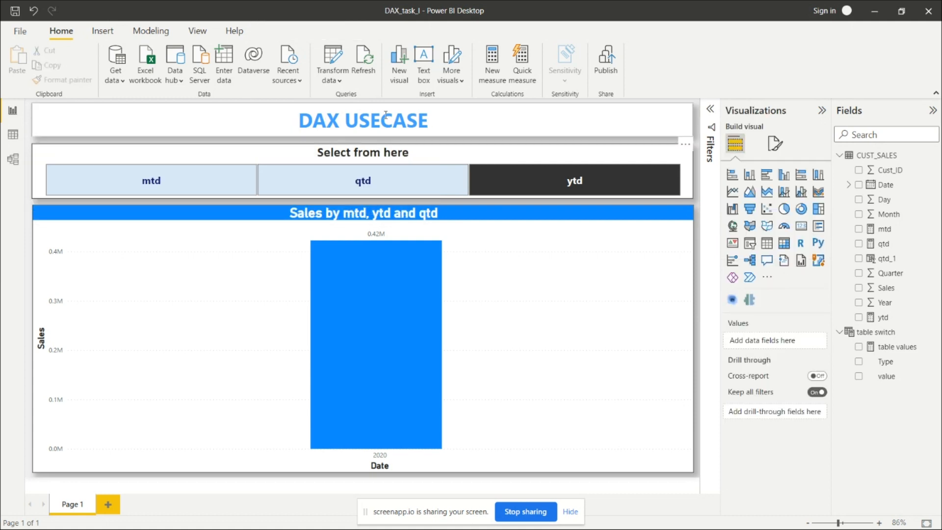
click(253, 152)
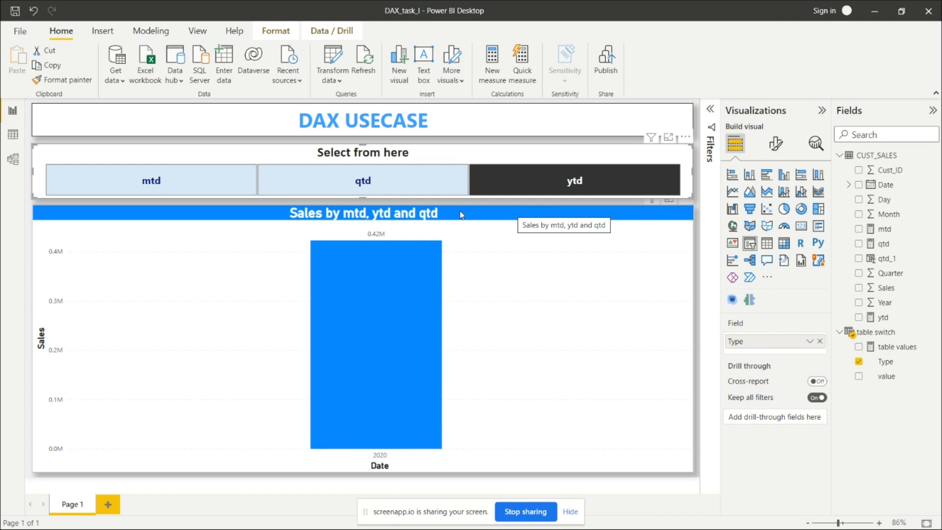
- Toggle the slicer's mtd option on, off and on again, then select the sales chart to view its axis fields
click(163, 182)
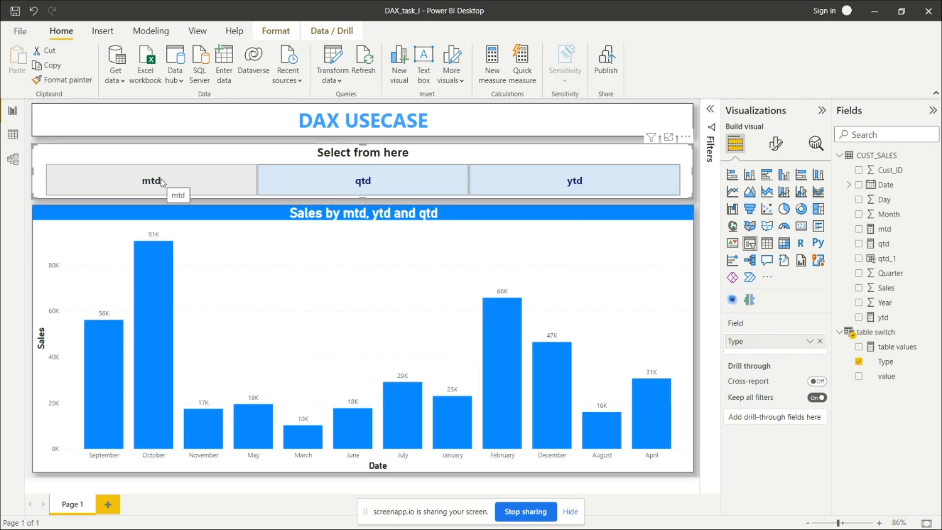
click(135, 182)
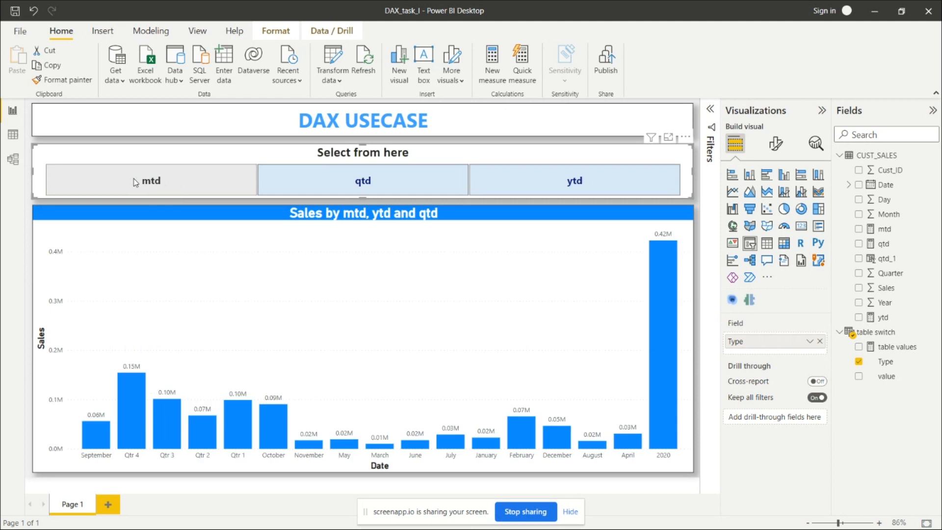
click(135, 182)
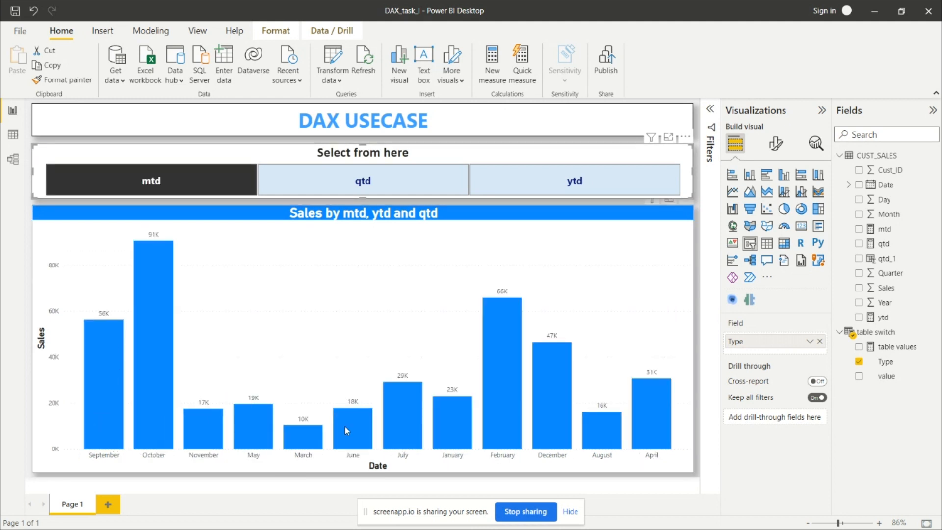
click(216, 210)
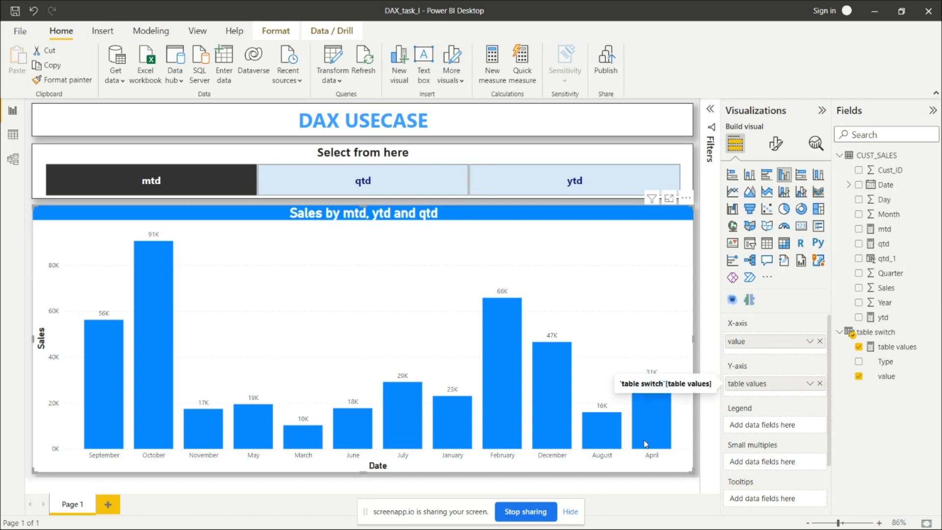
- Deselect the sales chart, select the slicer with mtd active, and inspect the September and October bars' values
scroll(736, 387, down, 2)
scroll(779, 392, up, 2)
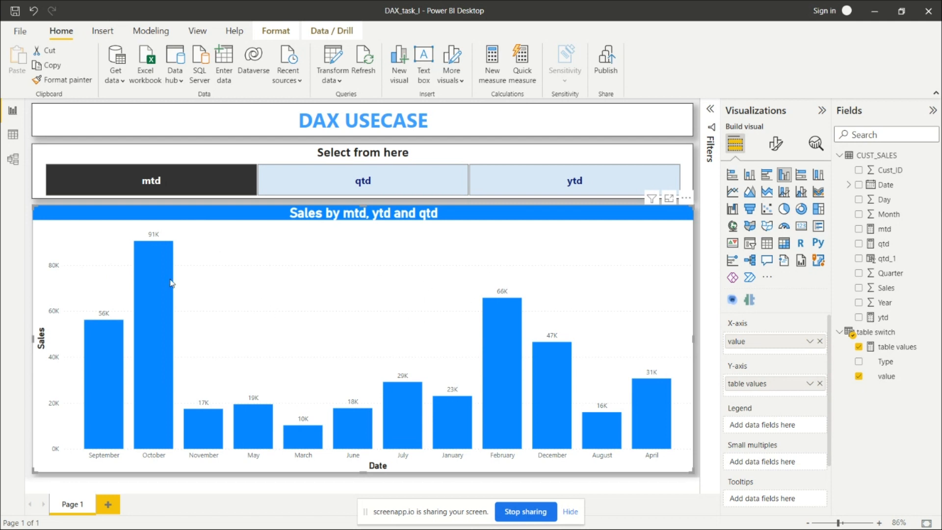
click(301, 203)
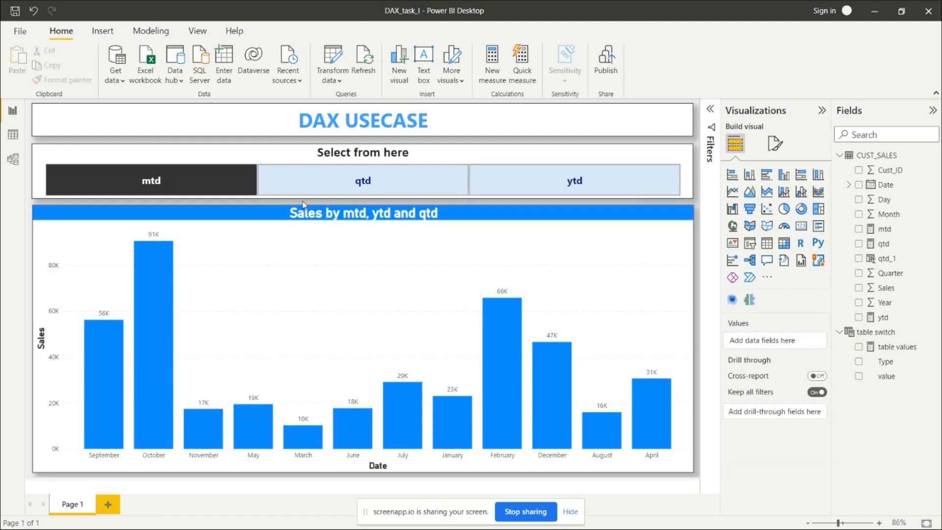
click(184, 182)
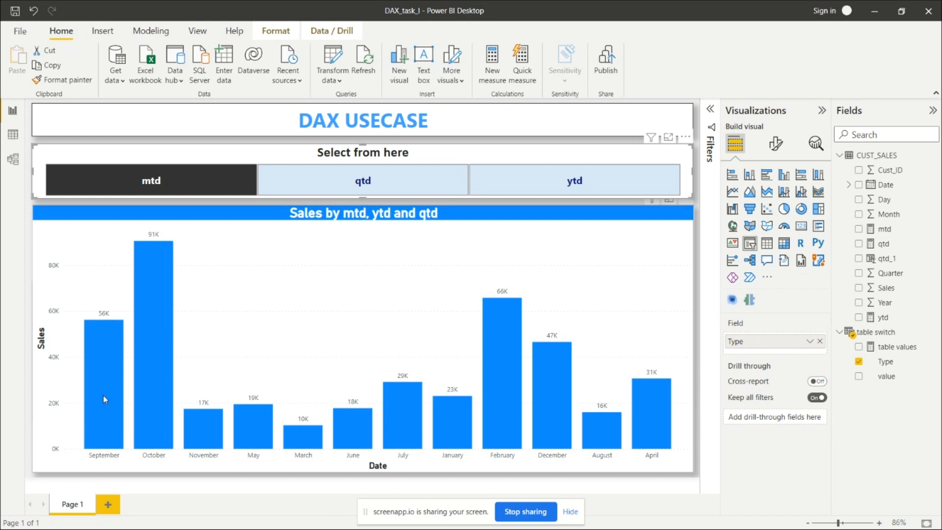
mouse_move(103, 399)
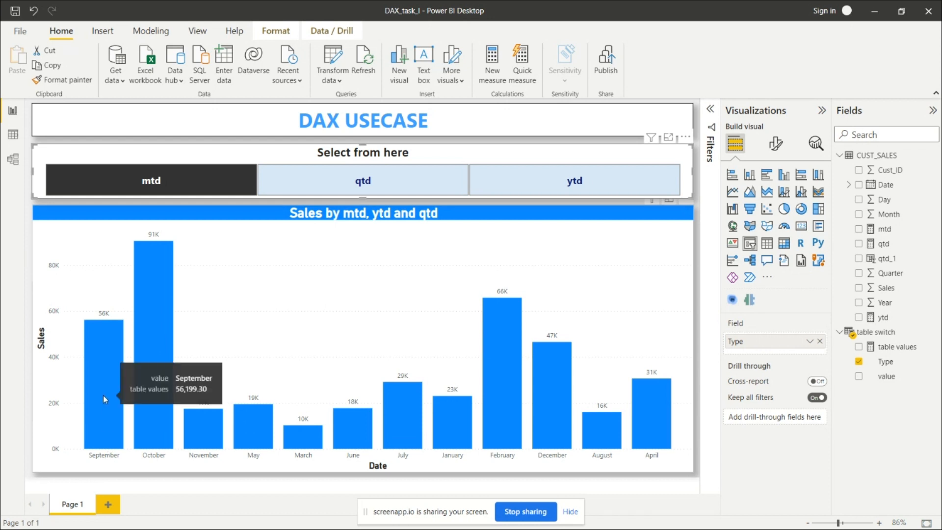
mouse_move(142, 346)
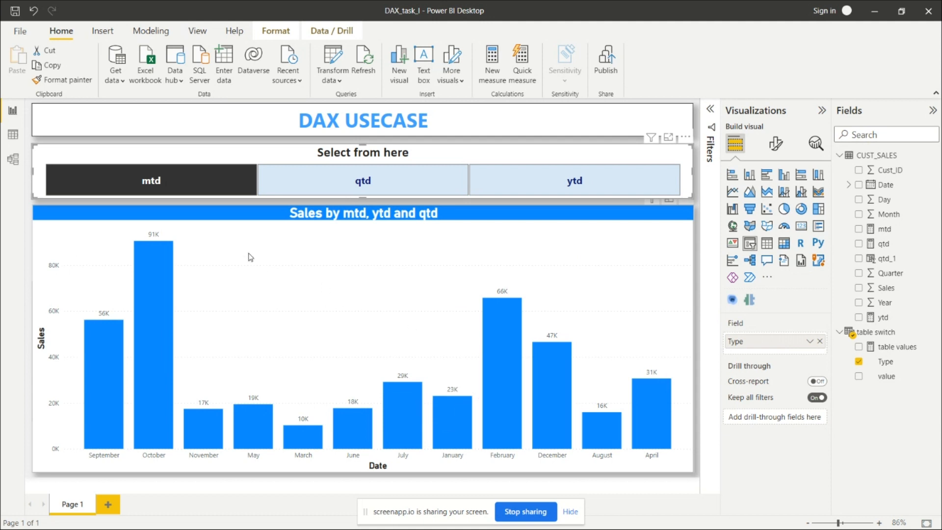
- Switch the slicer to qtd and to ytd, inspect the 2020 bar's value, and return the slicer to mtd
click(342, 182)
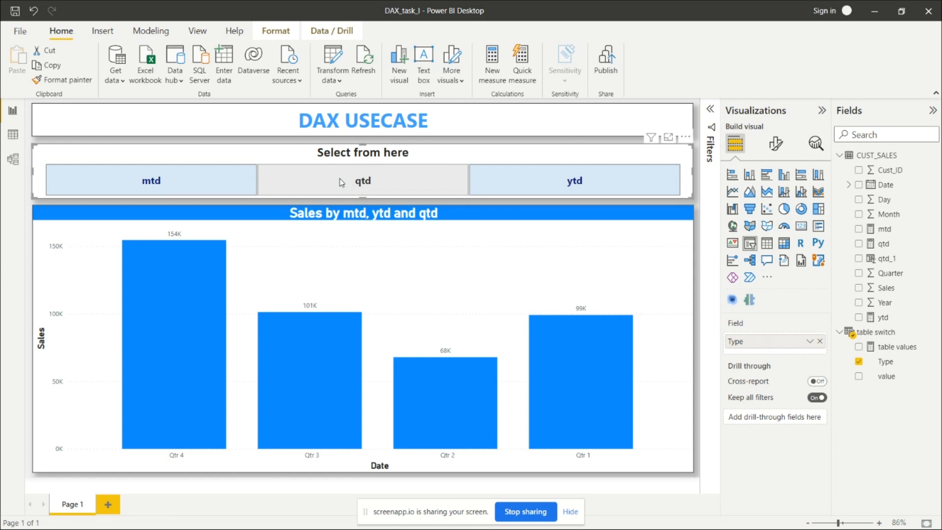
click(342, 183)
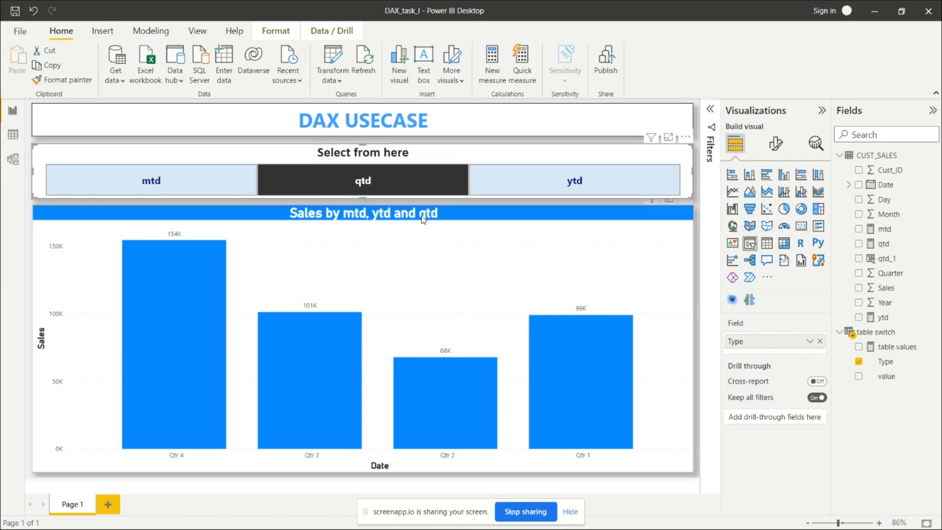
click(512, 181)
click(511, 180)
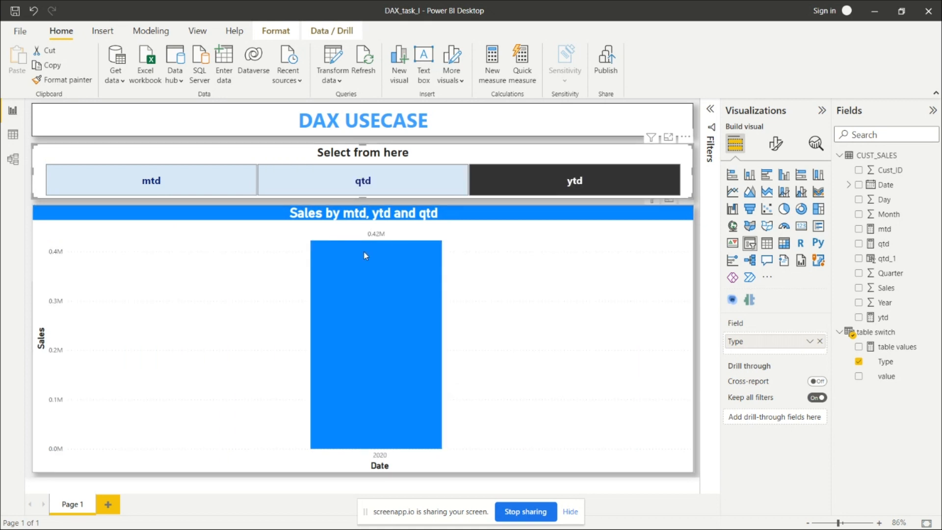
mouse_move(372, 314)
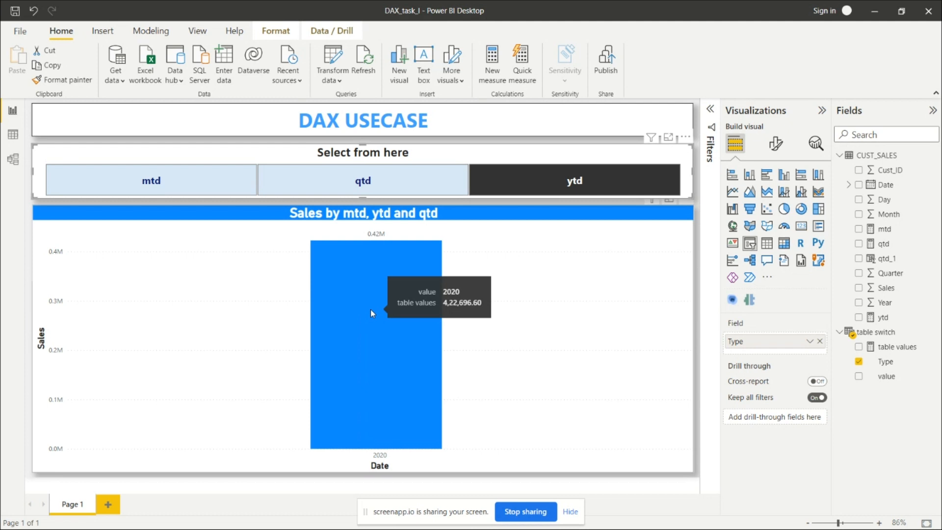
click(127, 179)
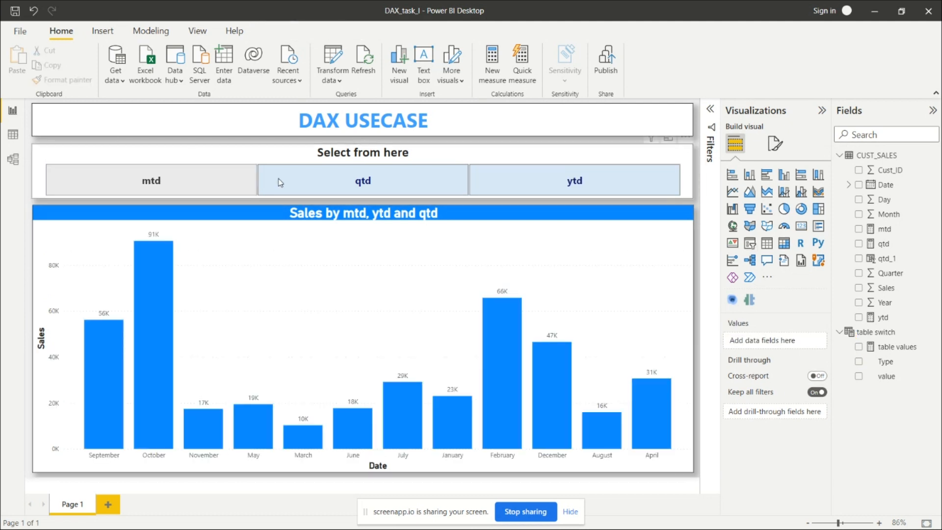